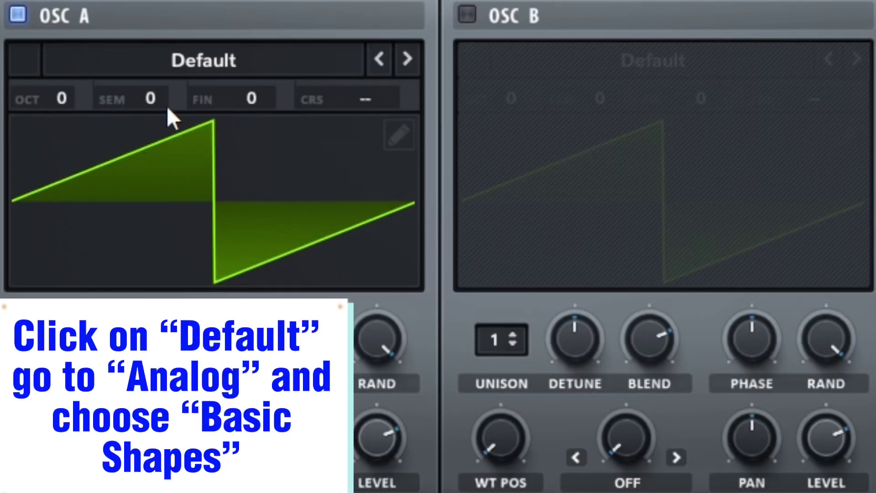
Load the Analog Basic Shapes wavetable into oscillator A and morph its WT position to a square.
left_click(209, 61)
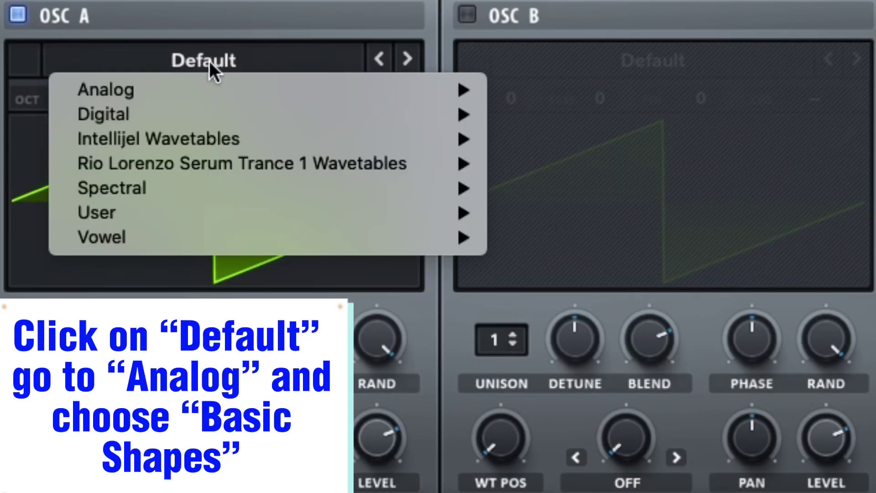
mouse_move(242, 92)
left_click(574, 163)
left_click_drag(60, 405, 79, 303)
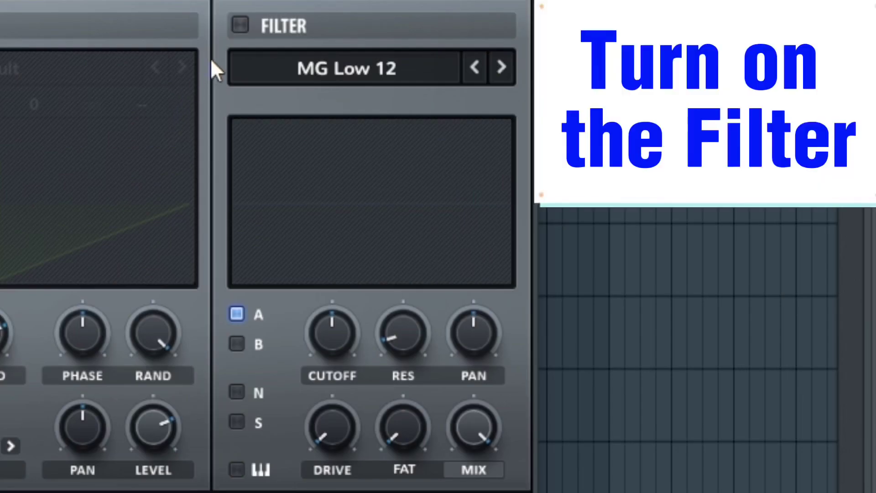
Enable the MG Low 12 filter and set its cutoff to 600.
left_click(238, 25)
double_click(378, 325)
type("600")
key("Return")
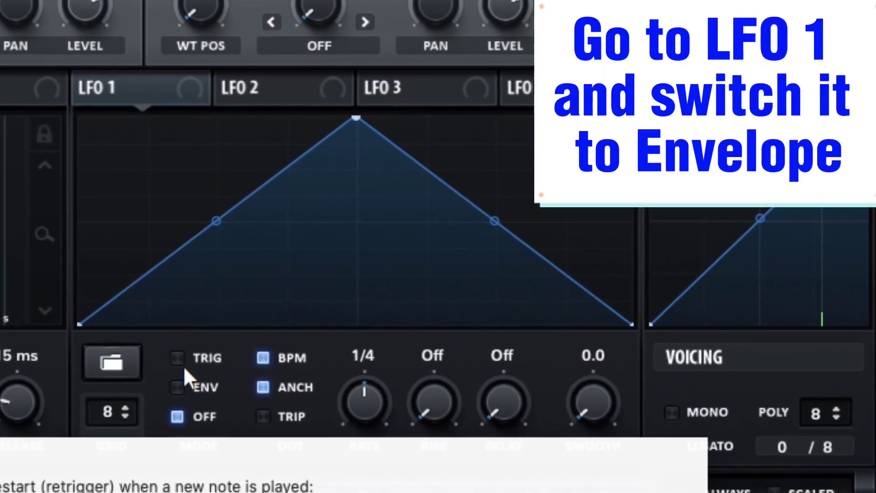
Set LFO 1 to envelope mode at a 4-bar rate and route it to filter cutoff with amount 30.
left_click(194, 393)
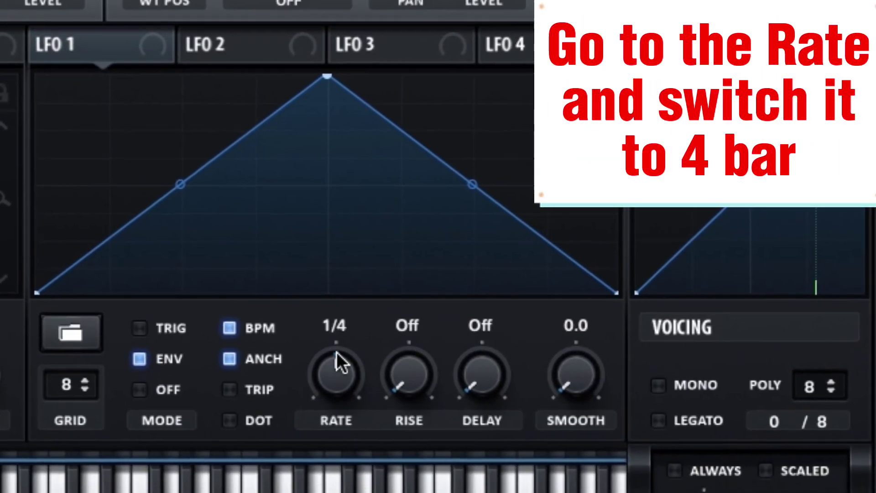
left_click_drag(350, 375, 325, 431)
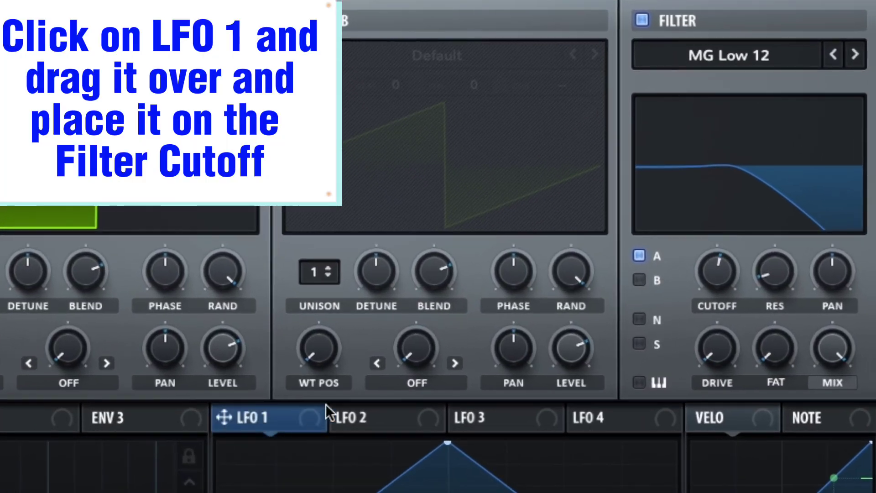
left_click_drag(397, 413, 684, 296)
mouse_move(688, 258)
left_mouse_down()
mouse_move(704, 255)
mouse_move(696, 248)
mouse_move(698, 261)
left_mouse_up()
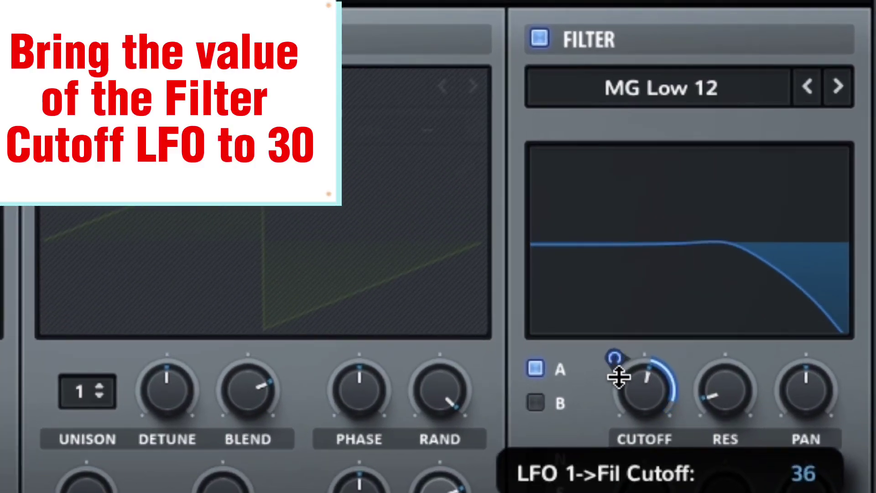
left_click_drag(619, 377, 619, 386)
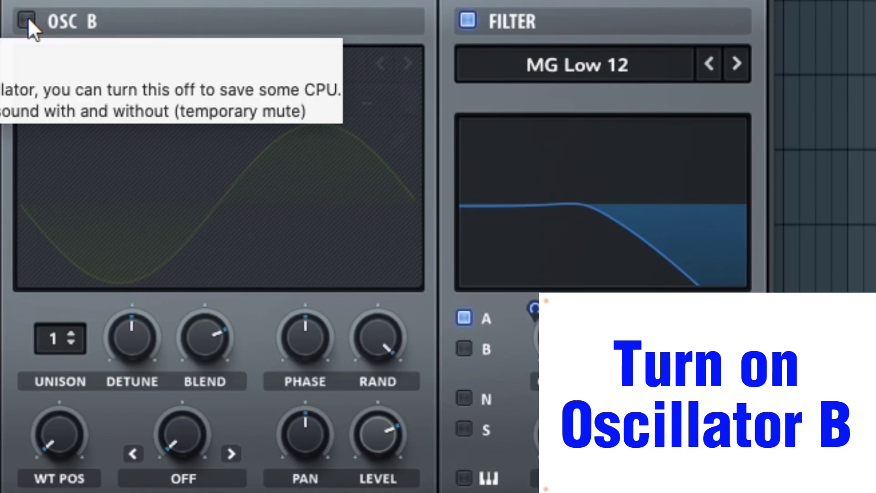
Enable oscillator B with the Basic Shapes wavetable, morphed to a sawtooth, and add slight detune.
left_click(27, 19)
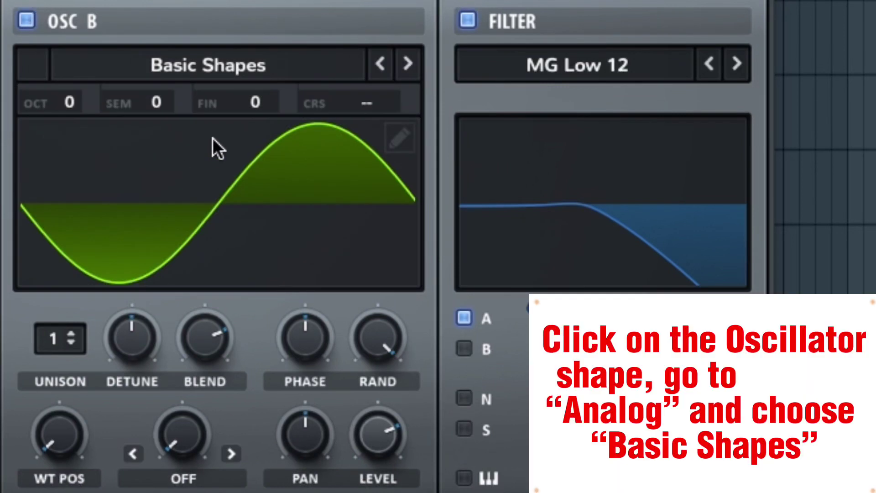
left_click(271, 62)
mouse_move(270, 97)
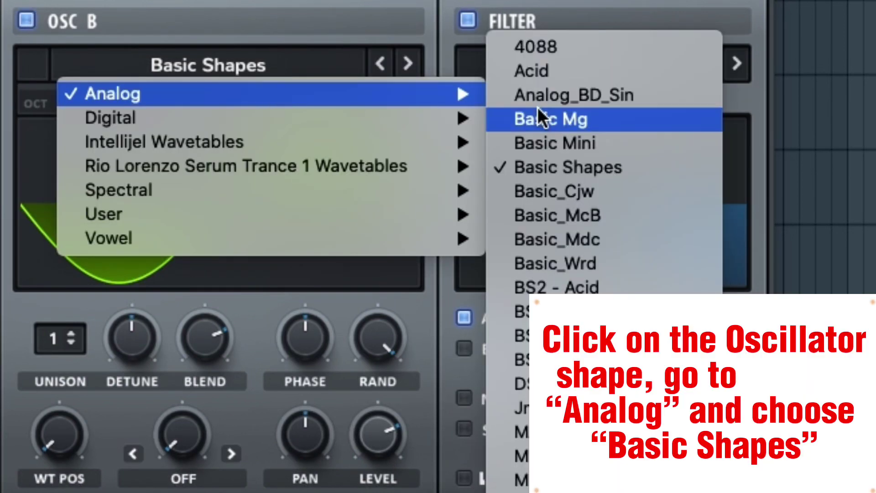
left_click(585, 166)
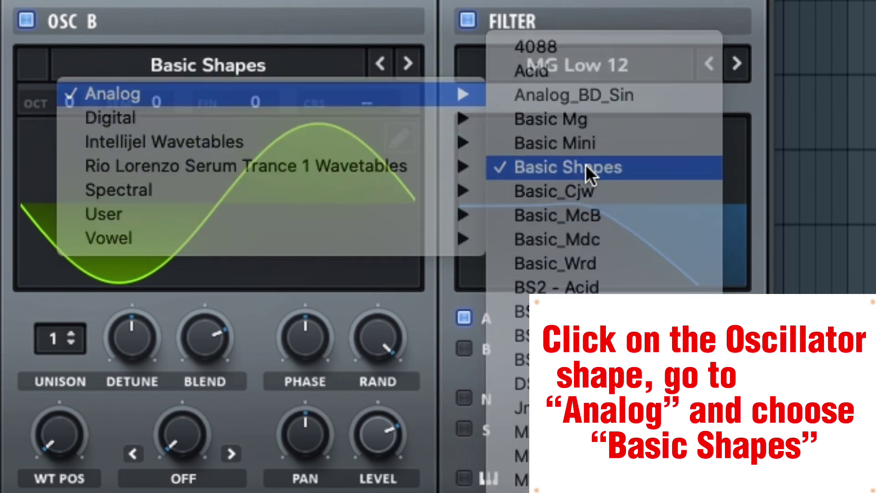
left_click_drag(52, 416, 56, 392)
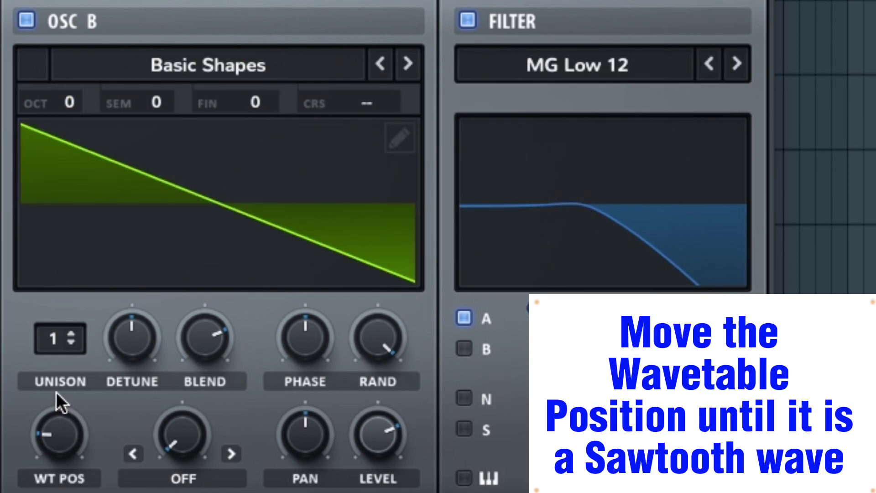
left_click_drag(132, 334, 130, 350)
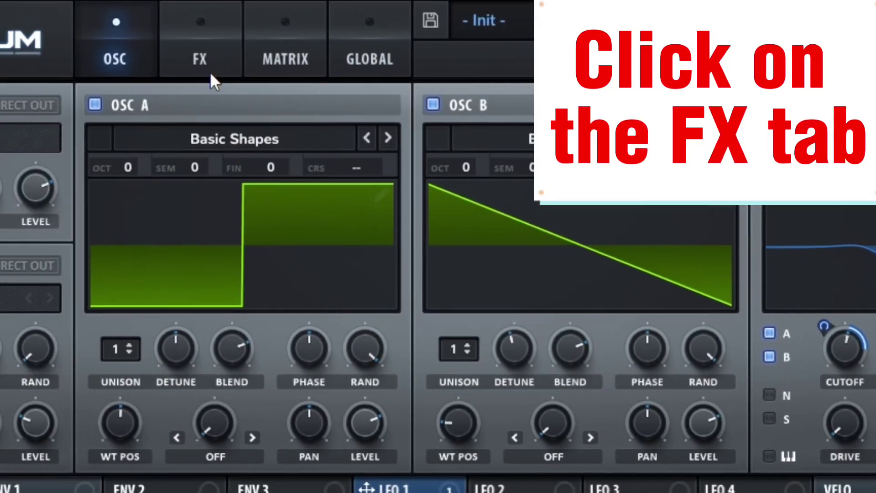
left_click(235, 51)
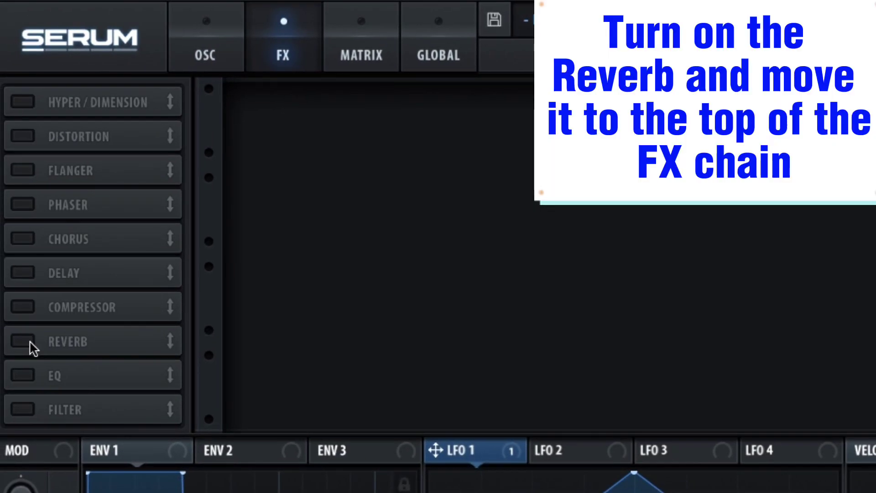
Enable the reverb, move it to the top of the effects chain, and set its mix to 40%.
left_click(22, 342)
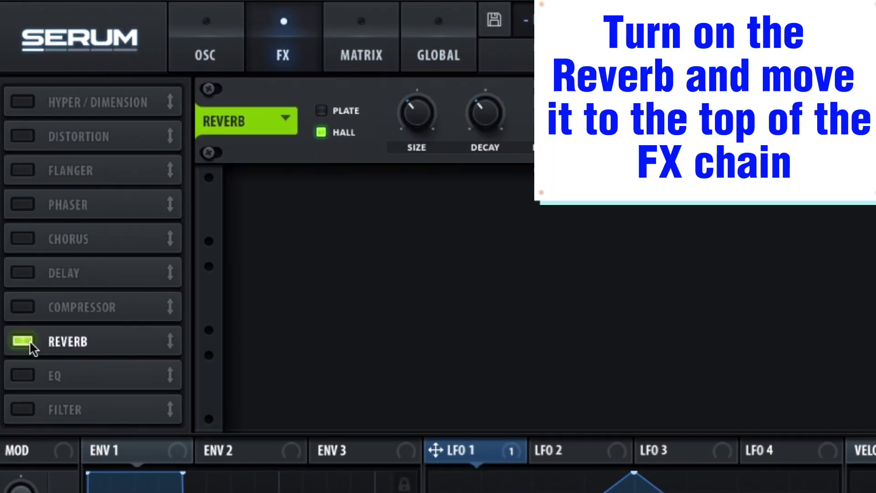
left_click_drag(65, 341, 110, 114)
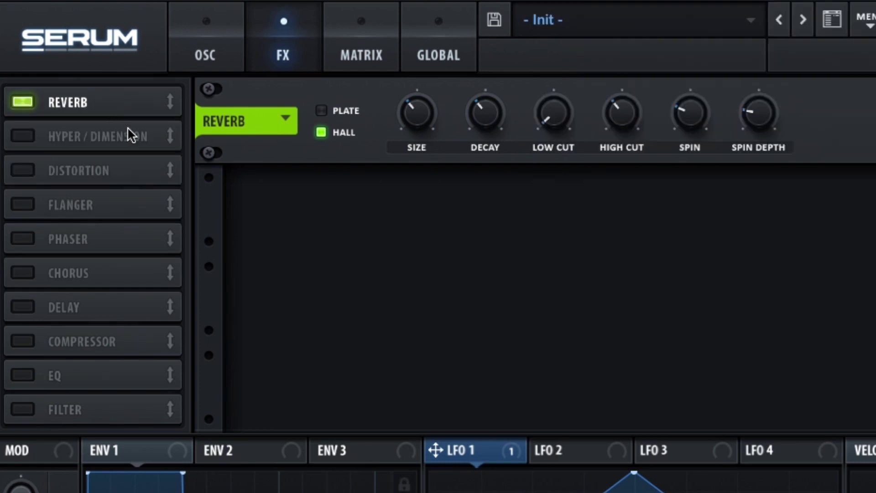
left_click(767, 120)
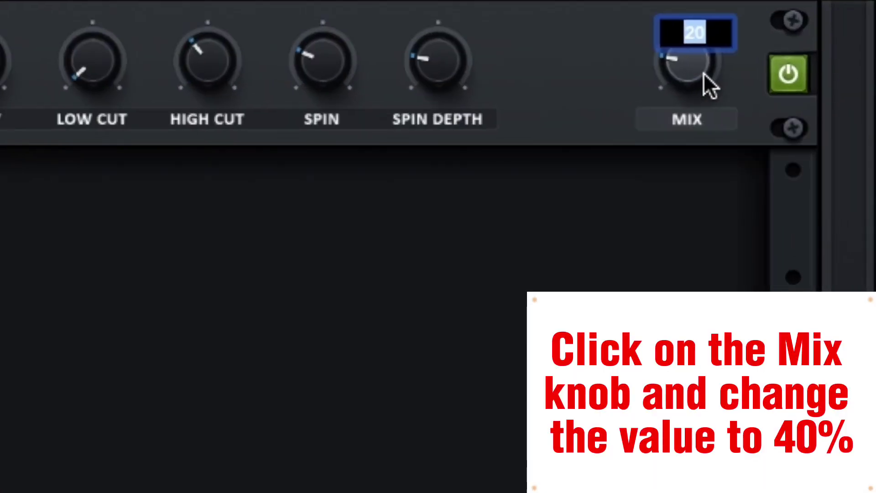
type("40")
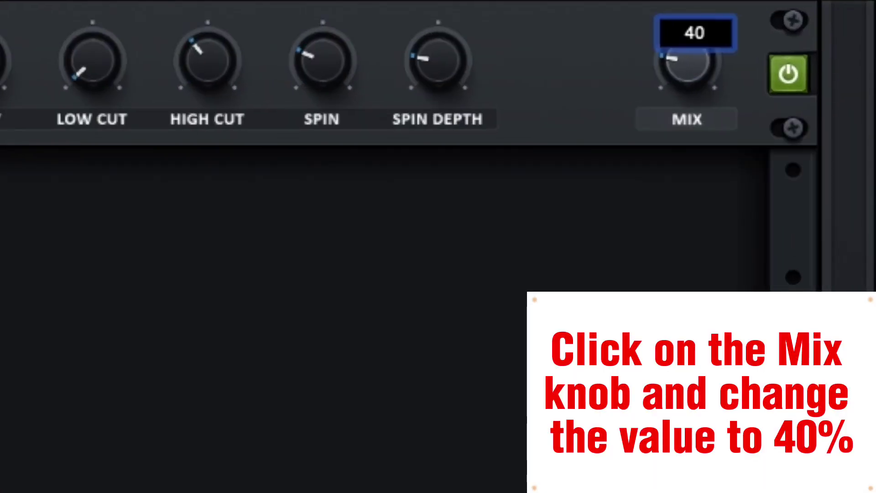
key("Return")
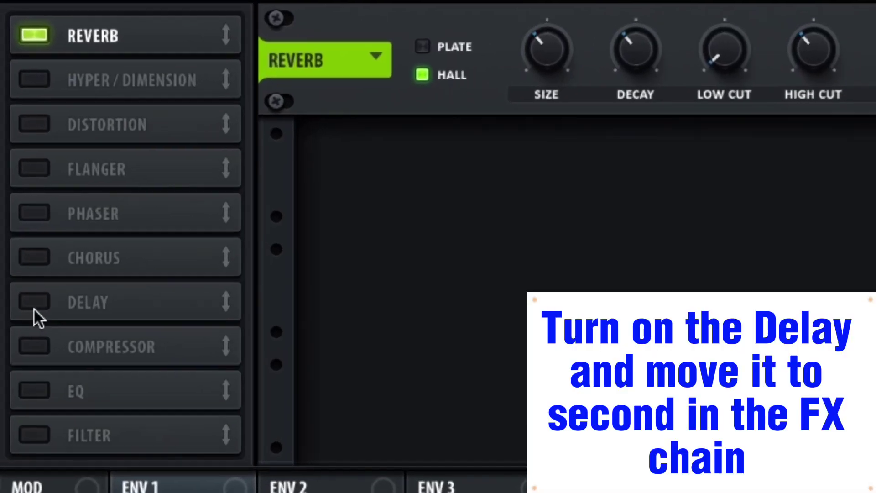
Enable the delay as the second effect in ping-pong mode with its mix at 20%.
left_click(34, 301)
left_click_drag(92, 306, 171, 92)
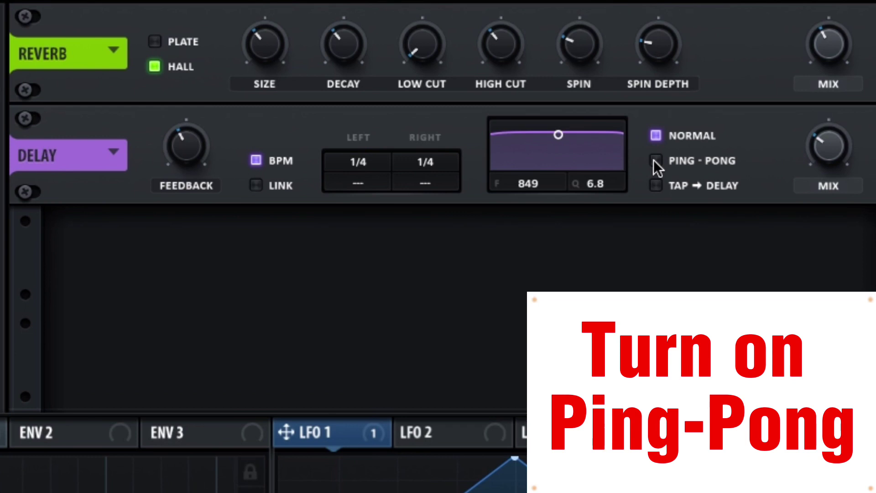
left_click(656, 161)
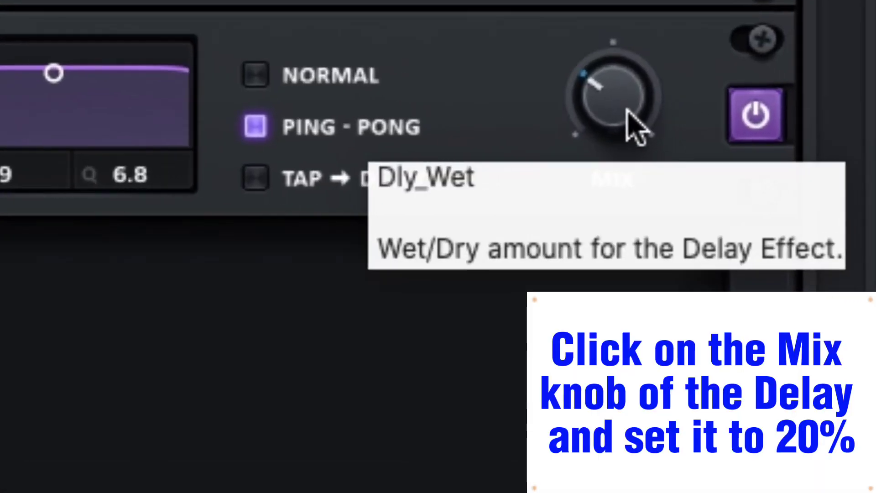
double_click(628, 111)
type("20")
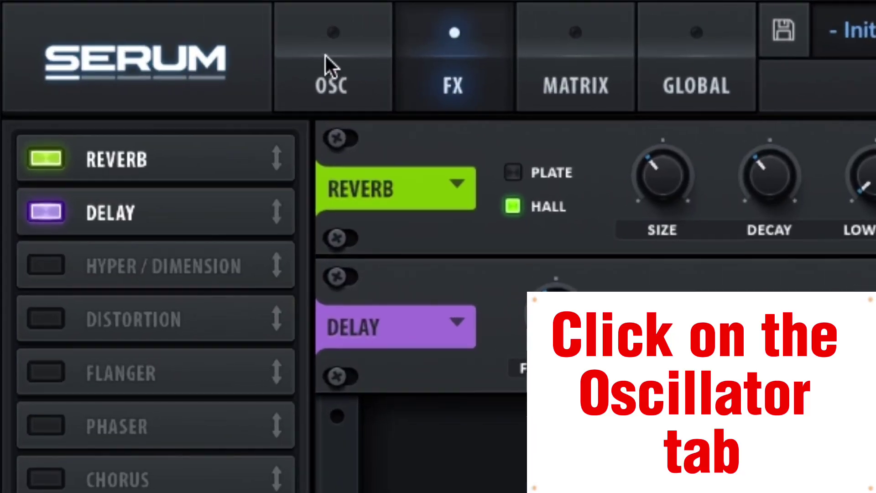
Set oscillator A to 2 unison voices, and oscillator B to +1 octave with 8 unison voices.
left_click(329, 68)
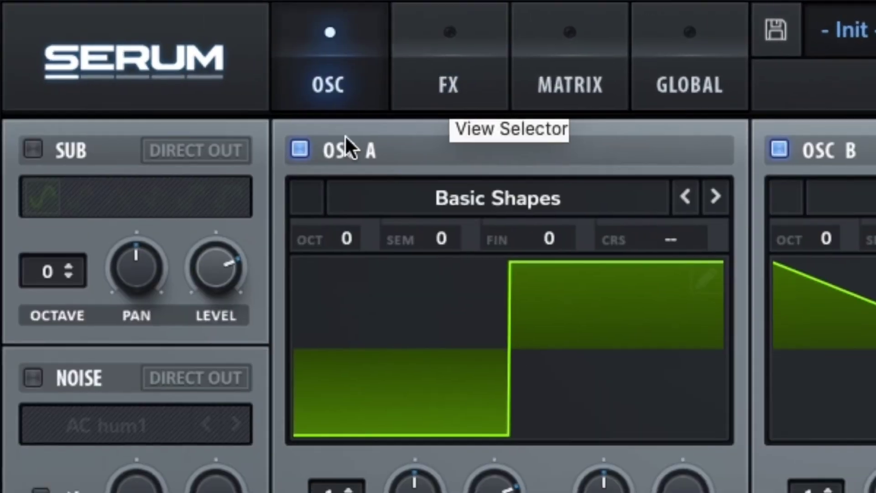
left_click_drag(237, 358, 242, 306)
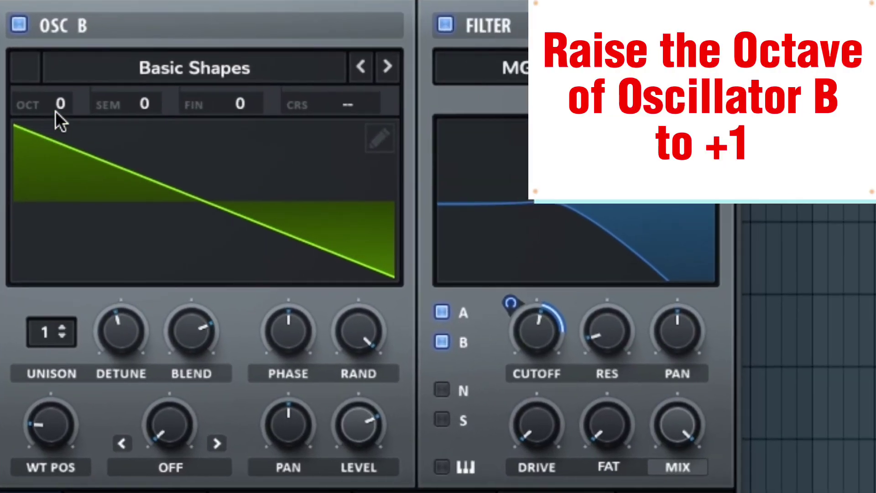
left_click_drag(58, 104, 60, 77)
left_click_drag(48, 308, 56, 165)
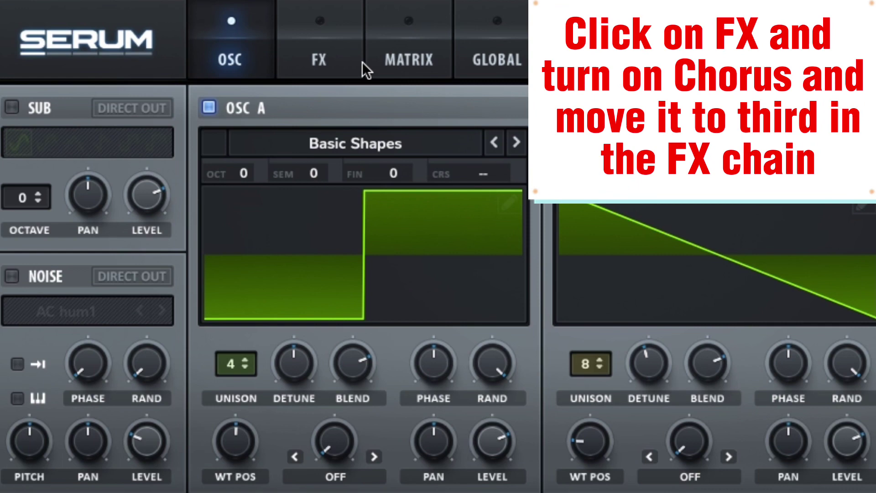
Return to the FX page showing the reverb and delay chain.
left_click(310, 41)
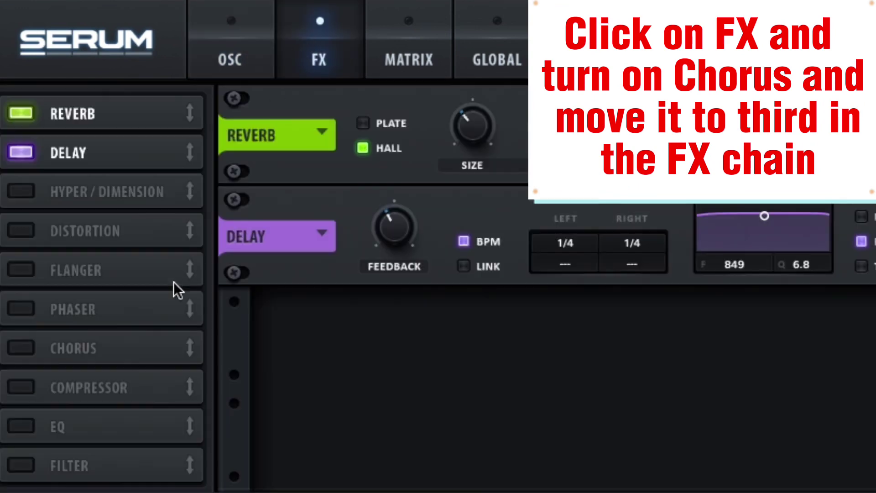
Enable the chorus, place it third after reverb and delay, and set its mix to 35%.
left_click(18, 347)
left_click_drag(92, 348, 105, 181)
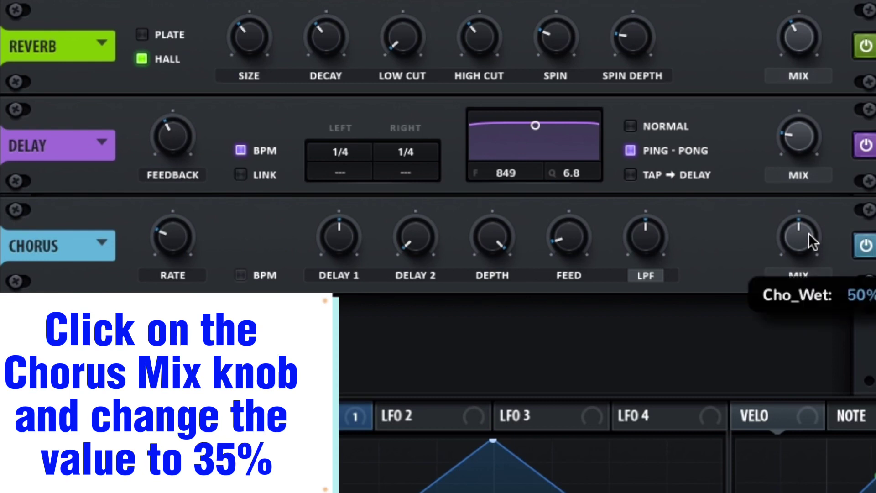
double_click(809, 233)
type("35")
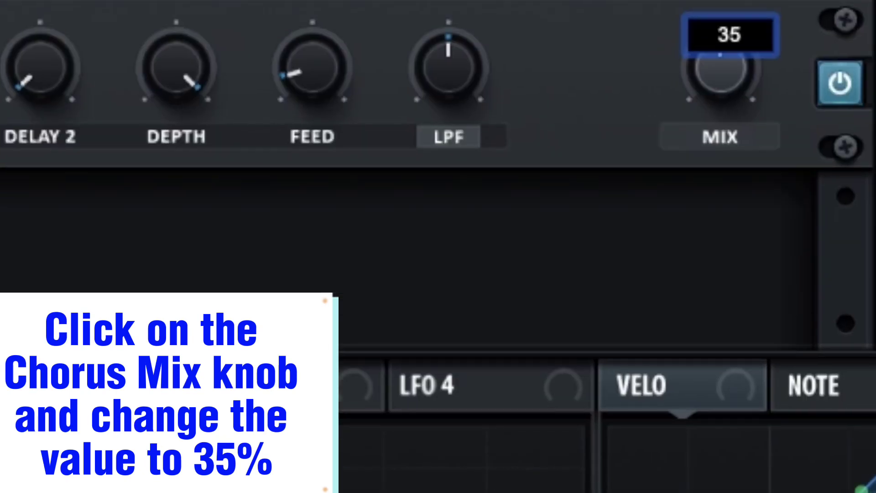
key("Return")
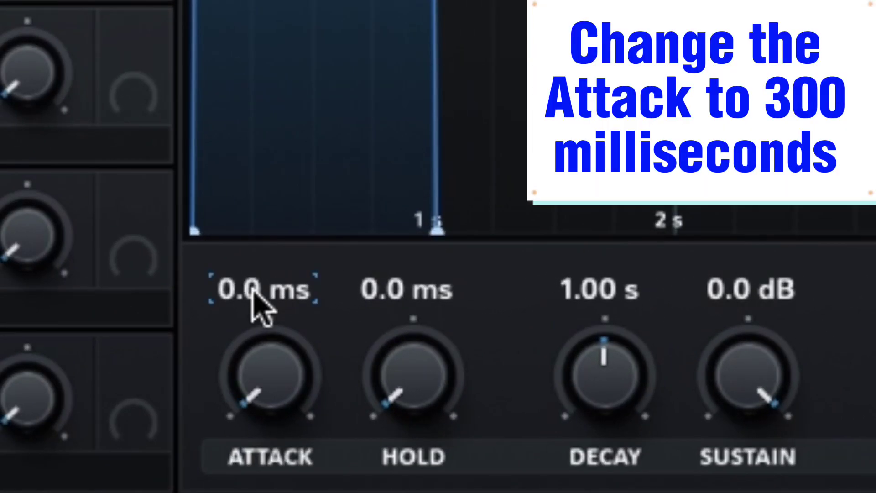
Set the ENV 1 attack to 300 ms, keeping the decay at 1.00 s.
double_click(214, 303)
type("300 ms")
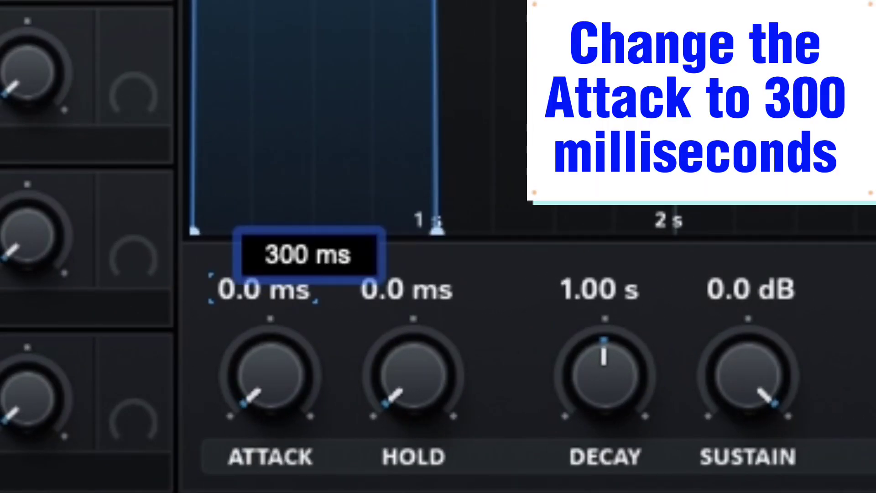
key("Return")
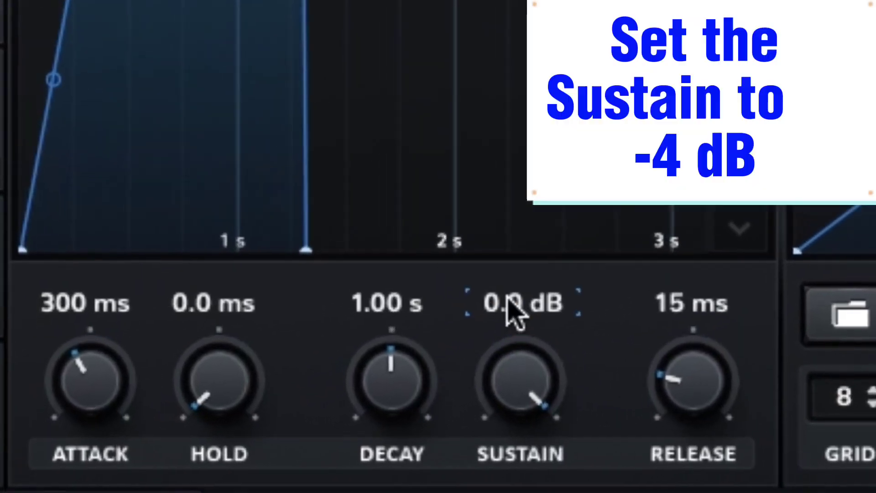
double_click(520, 309)
Enter -4 dB as the ENV 1 sustain level.
type("-4")
key("Return")
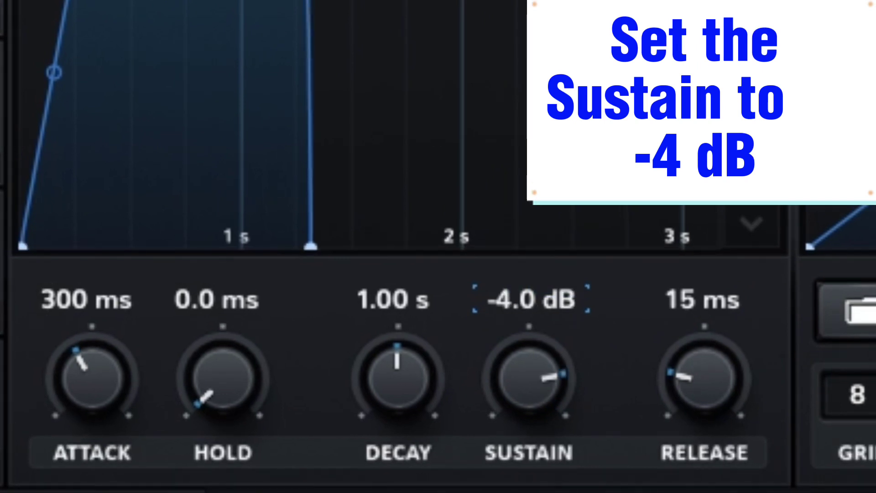